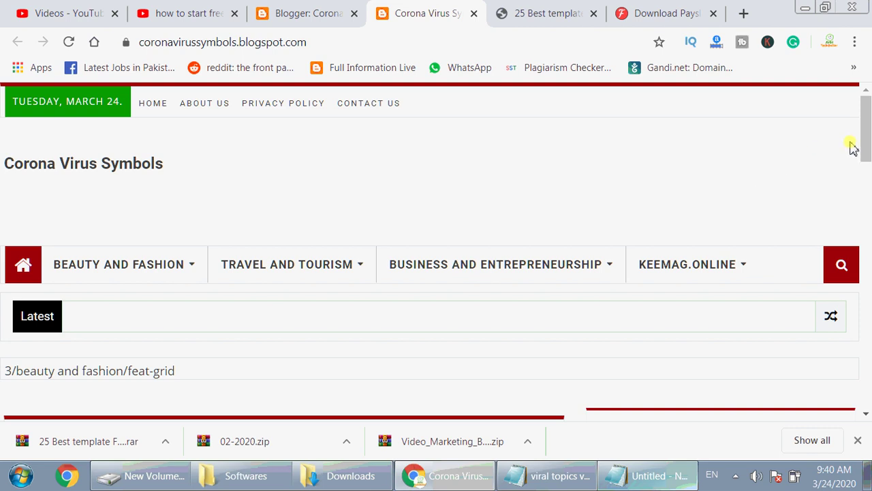
Examine the live Corona Virus Symbols blog's homepage, including its title, widget sections and navigation dropdowns
left_click_drag(865, 140, 867, 209)
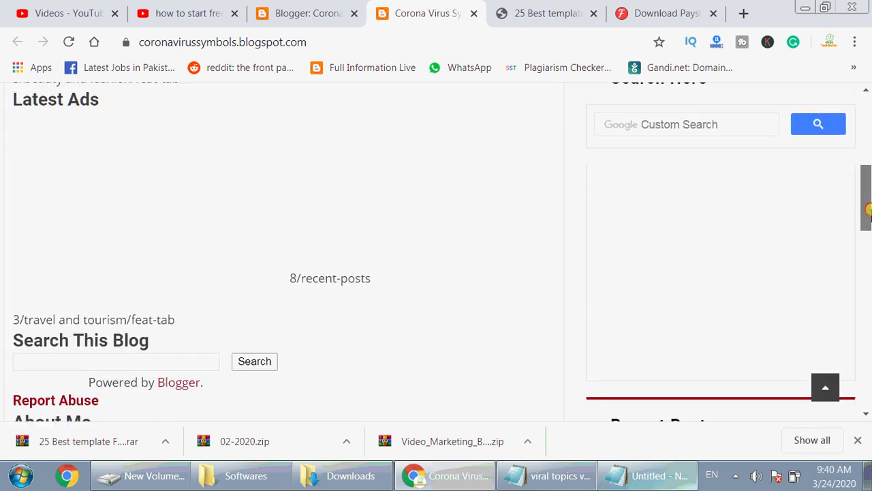
left_click_drag(869, 210, 862, 129)
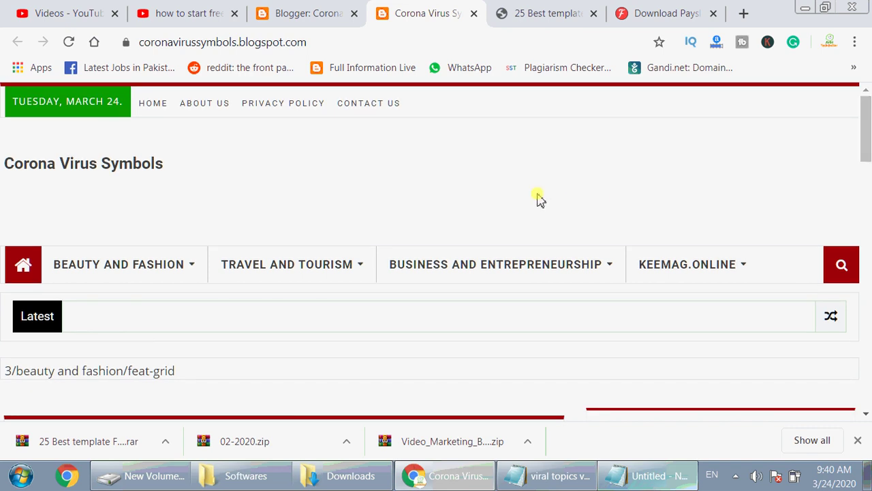
mouse_move(180, 276)
left_click_drag(5, 165, 165, 167)
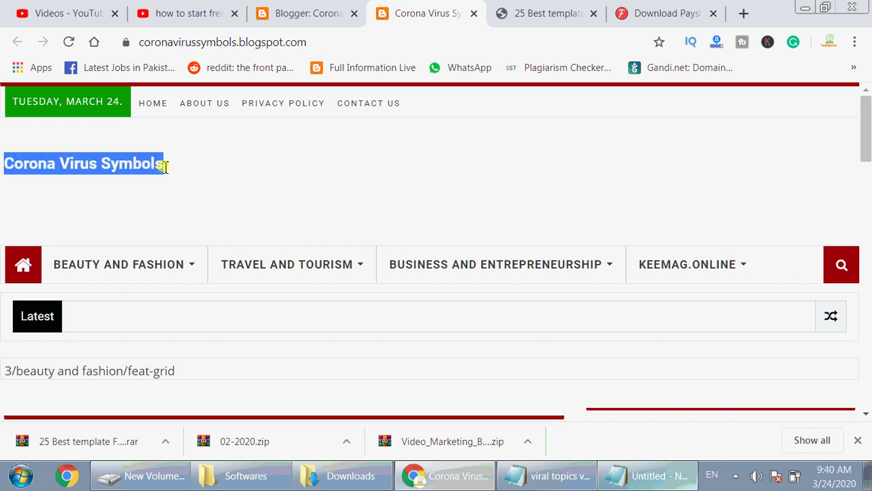
mouse_move(107, 268)
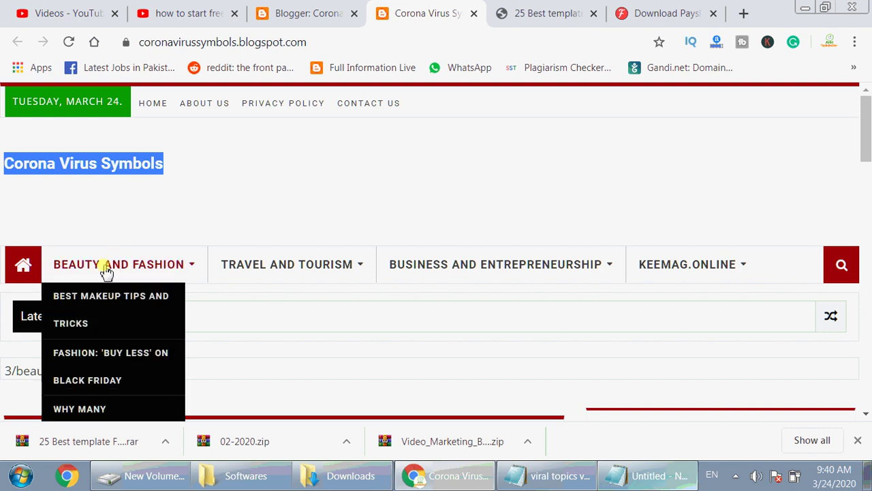
mouse_move(266, 292)
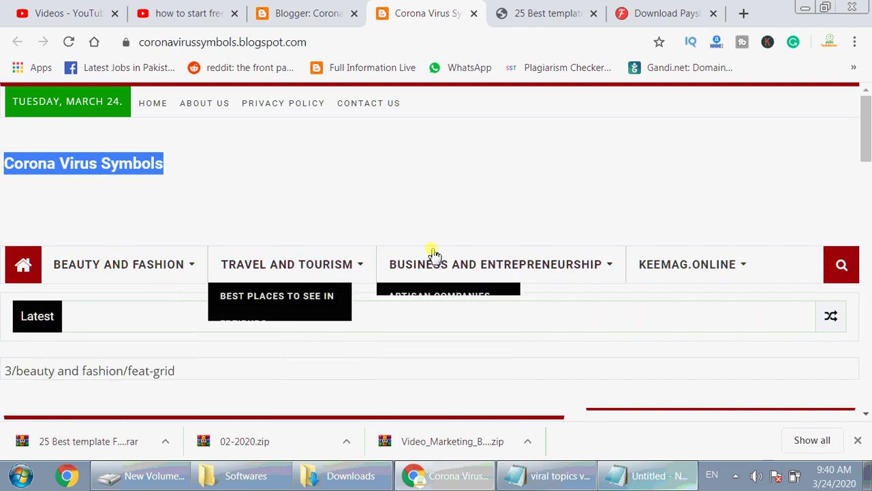
mouse_move(658, 267)
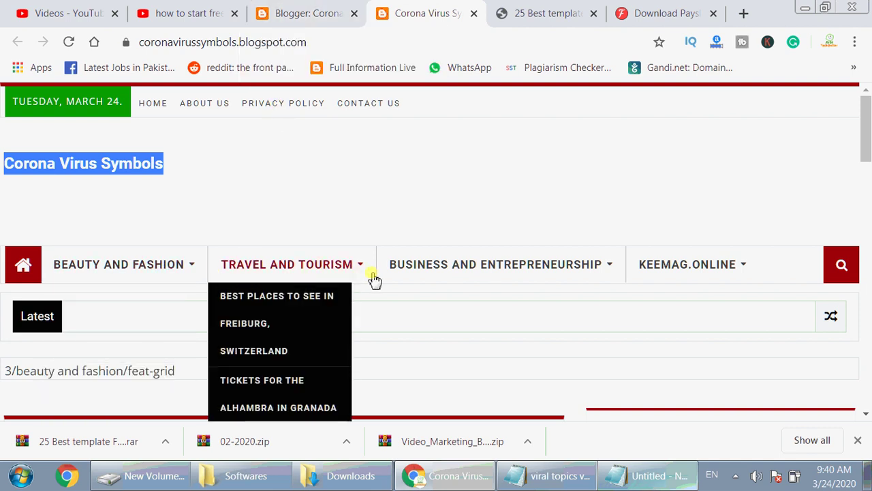
mouse_move(554, 284)
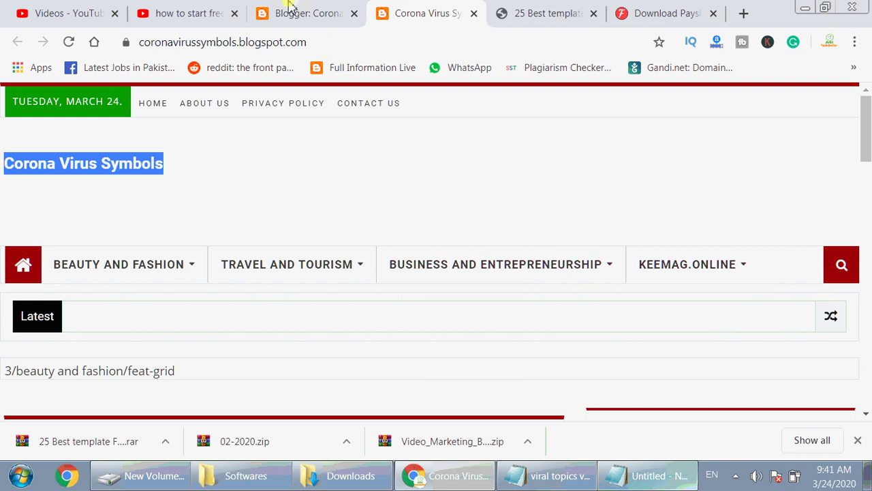
Open the blog's Layout page in Blogger, closing the template and payslip download tabs and the downloads bar
left_click(290, 8)
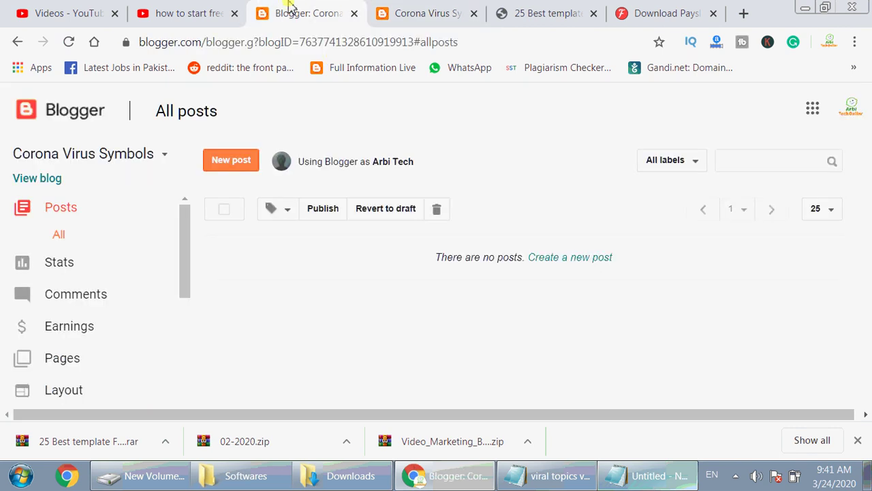
left_click(70, 391)
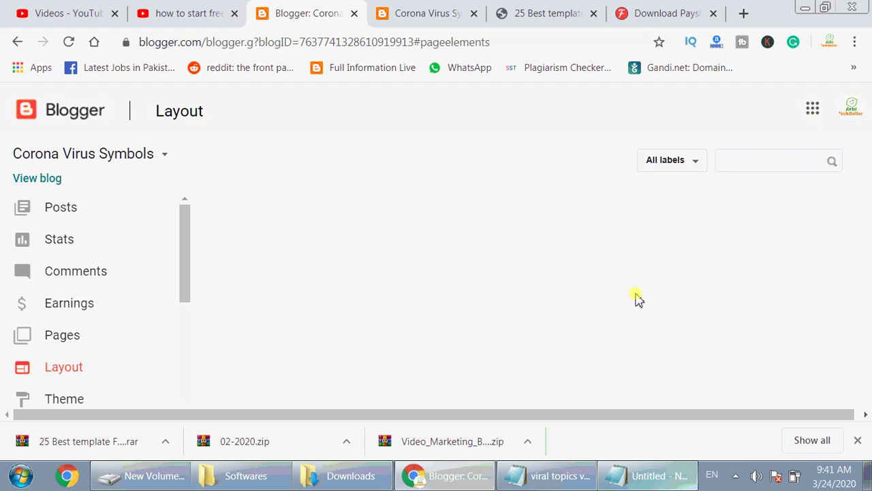
left_click(593, 14)
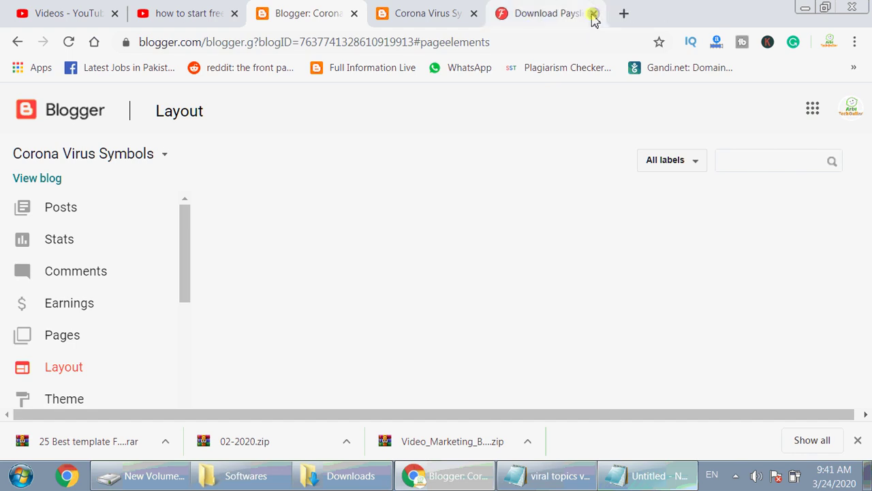
left_click(592, 14)
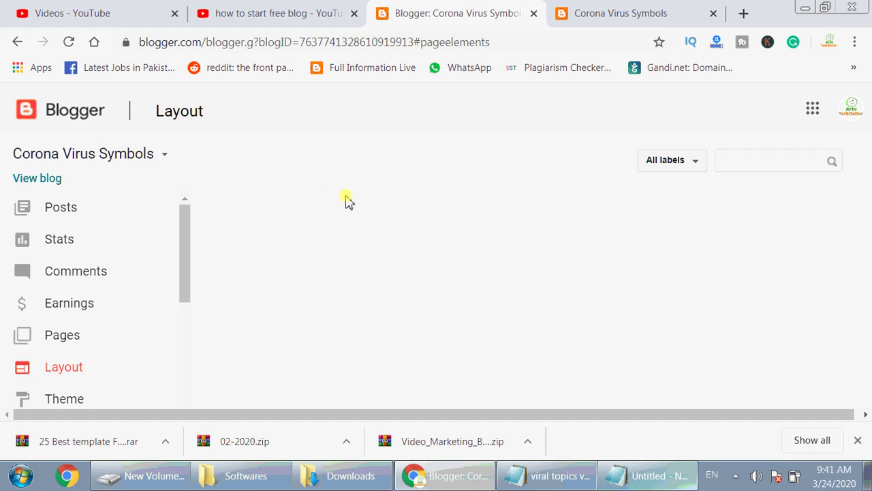
left_click(857, 440)
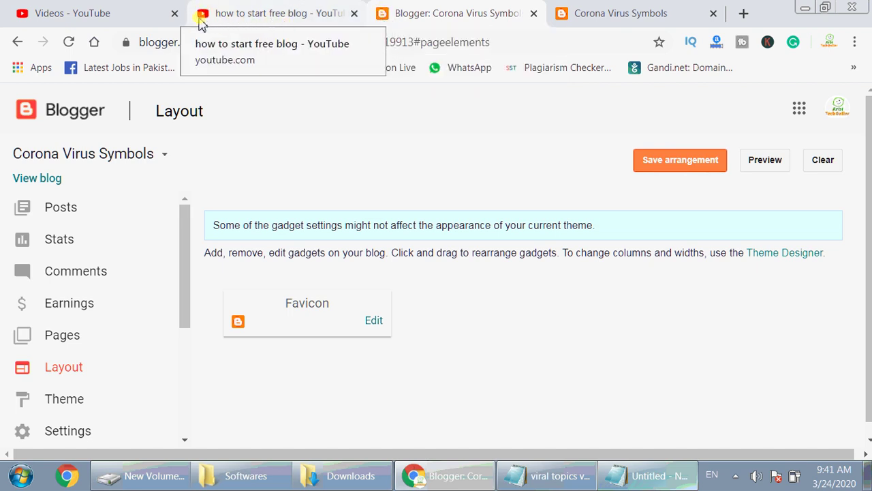
Check the live blog and the Favicon gadget's upload requirements, closing the gadget without changes
left_click(609, 8)
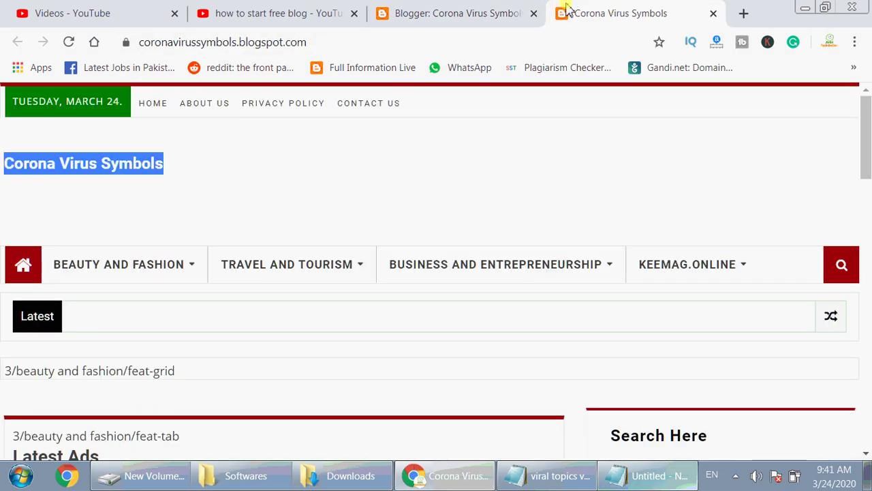
left_click(443, 7)
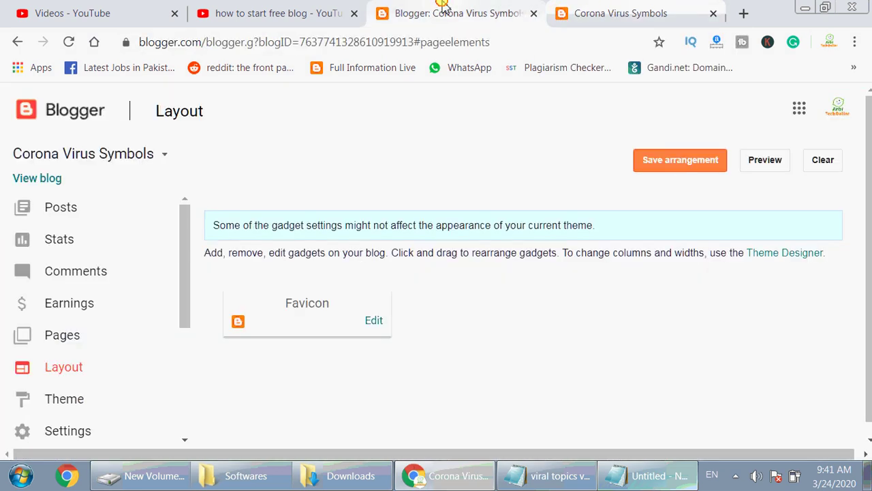
left_click(374, 321)
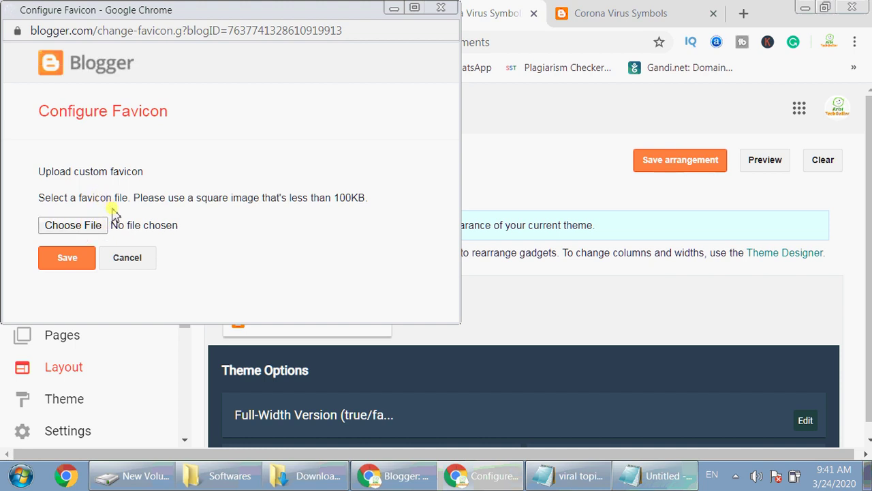
left_click(128, 259)
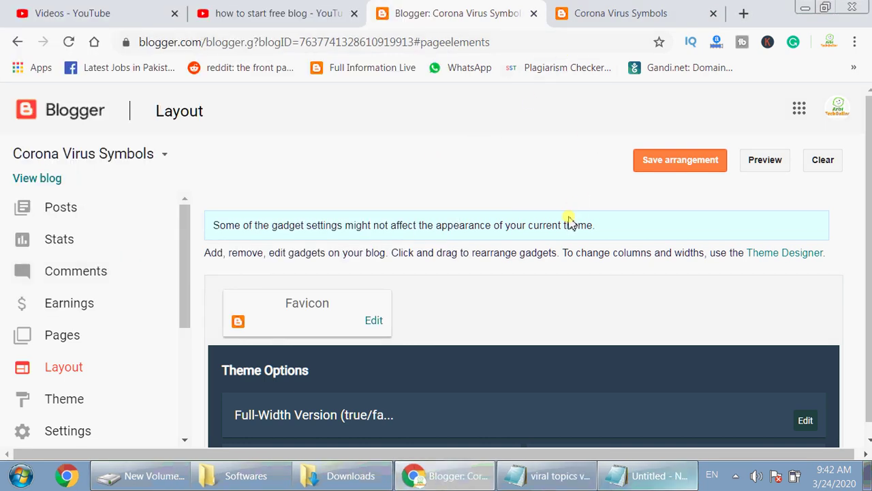
Search Google Images for "favicon" in a new tab and browse the results
left_click(743, 13)
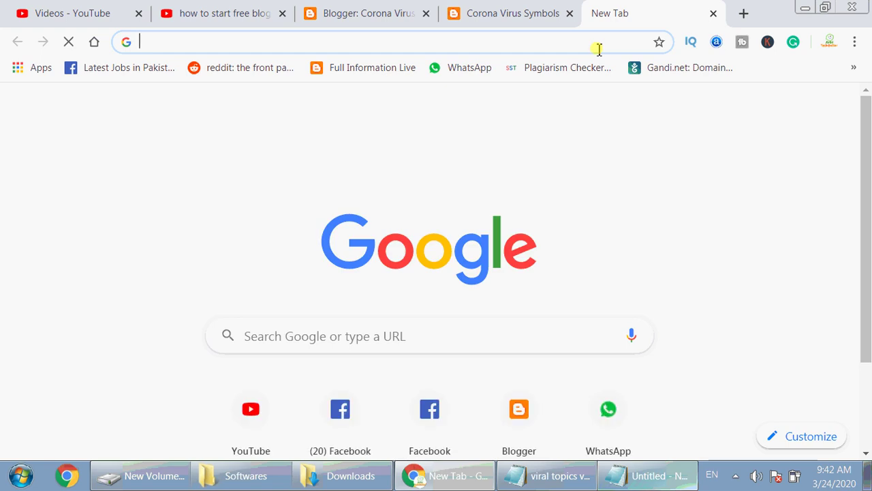
type("favic")
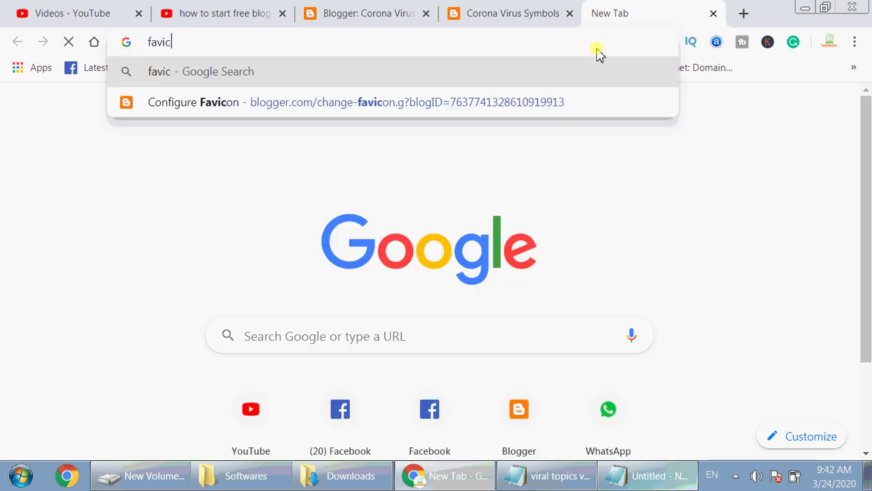
type("on")
key("Return")
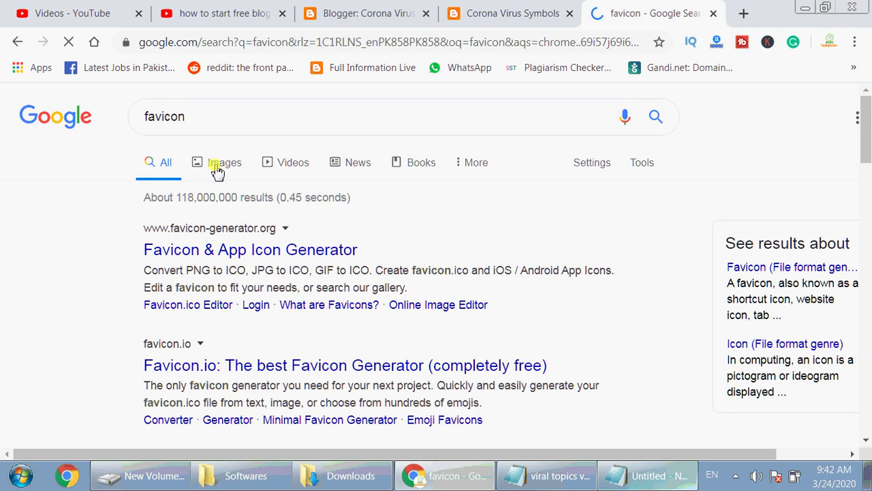
left_click(217, 170)
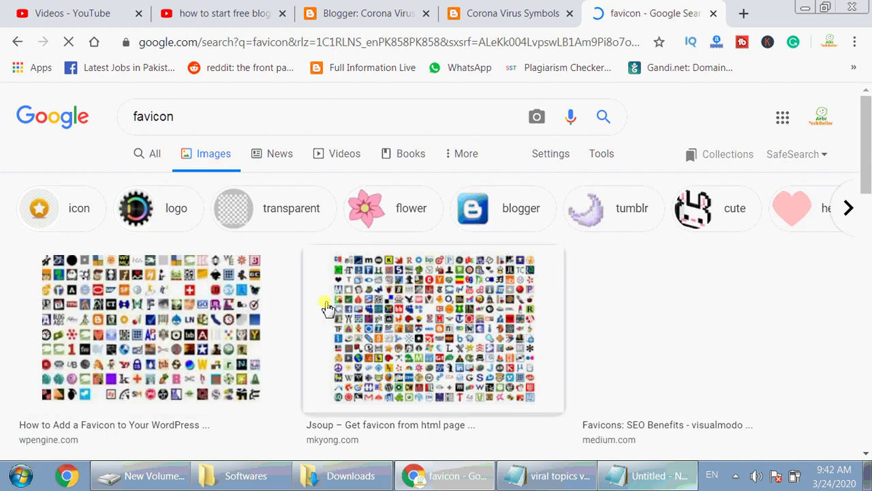
left_click_drag(867, 151, 869, 228)
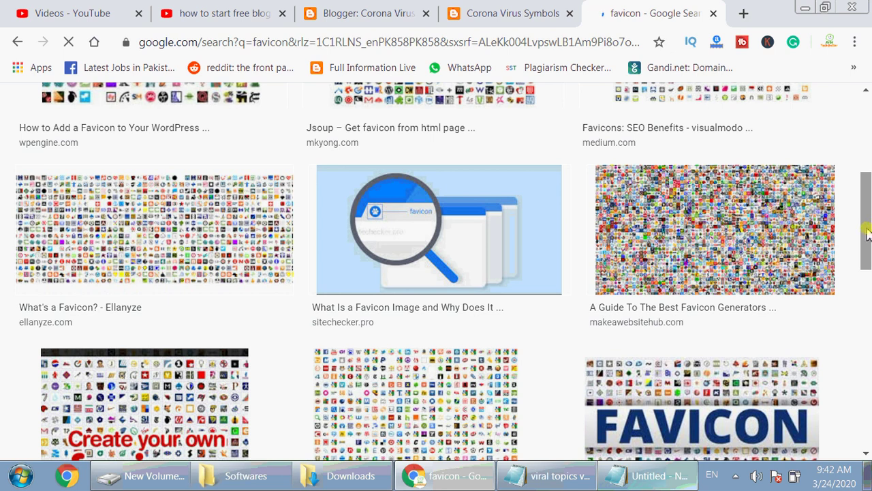
left_click_drag(868, 233, 863, 161)
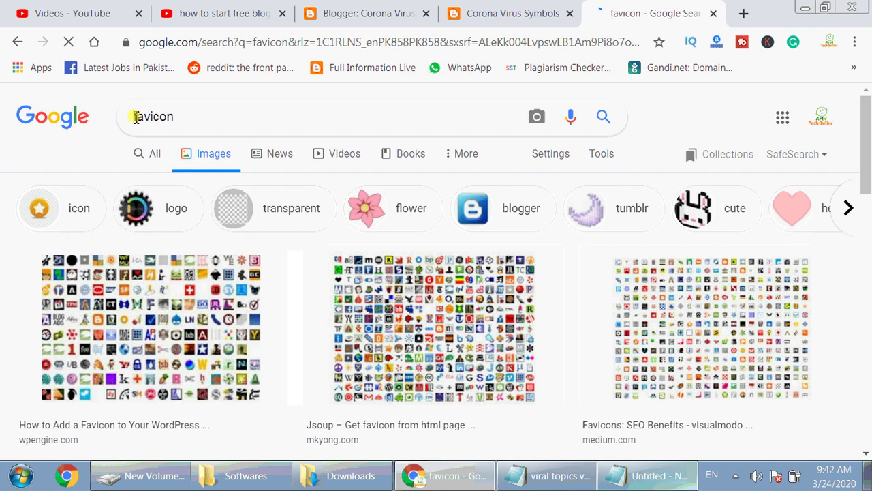
Refine the image search to "health favicon" and look through the icons
left_click(135, 117)
type("health")
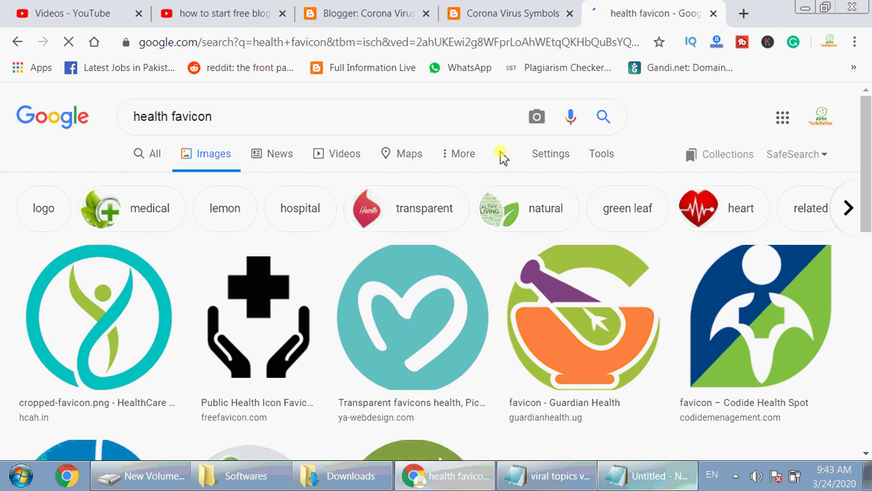
left_click_drag(867, 148, 869, 295)
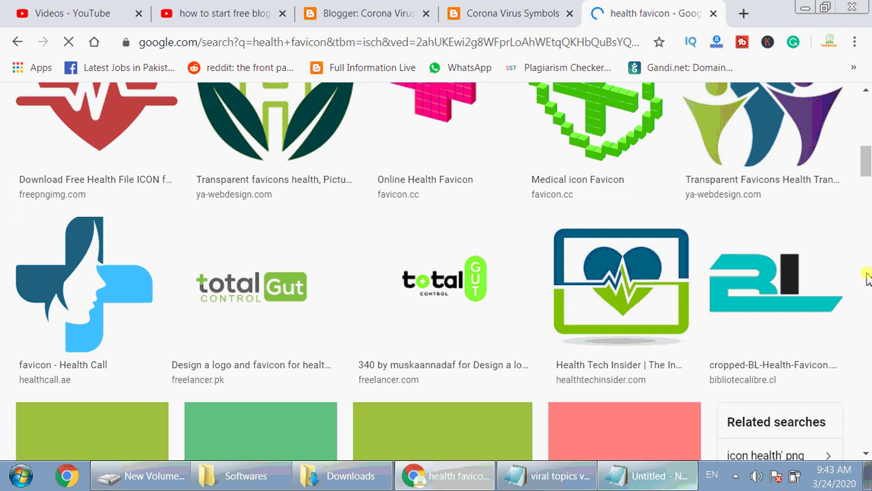
left_click_drag(866, 170, 859, 121)
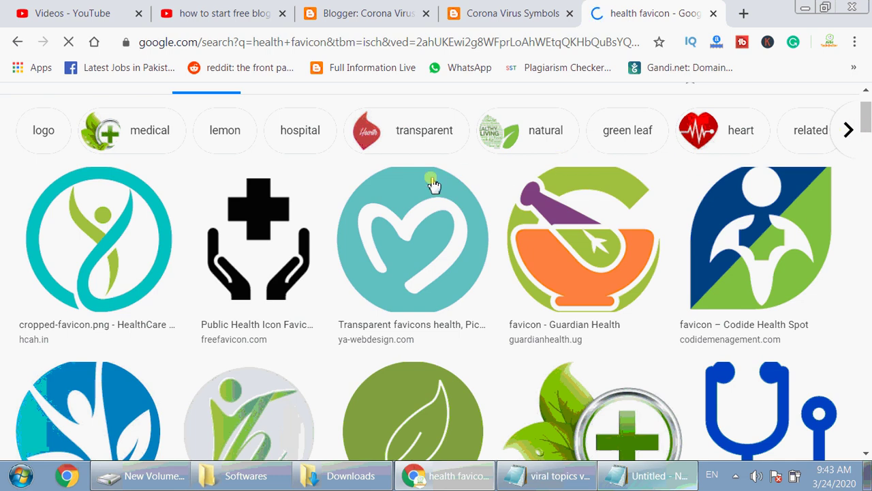
Save the blue and green Codide Health Spot favicon to the Desktop as a PNG image named corona
left_click(265, 246)
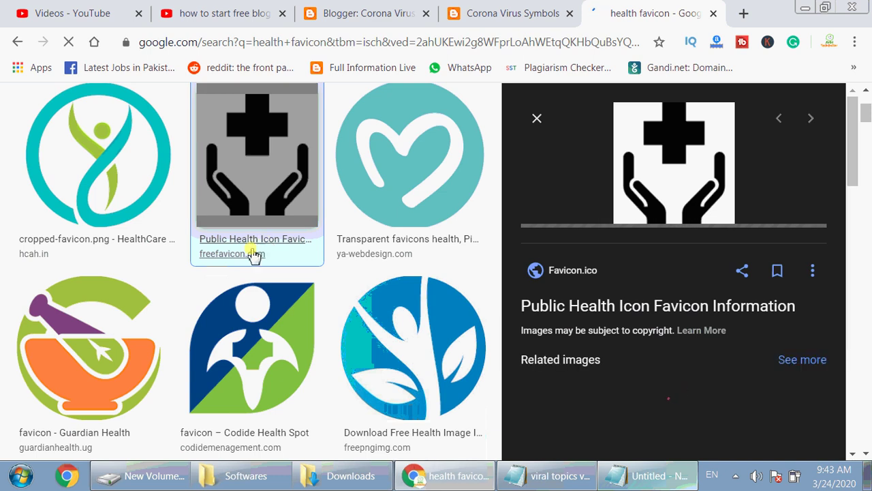
left_click(252, 355)
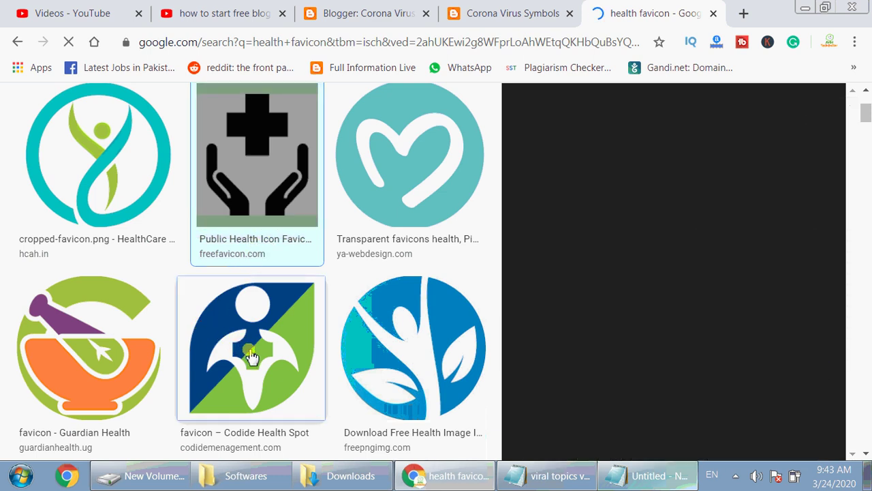
right_click(672, 254)
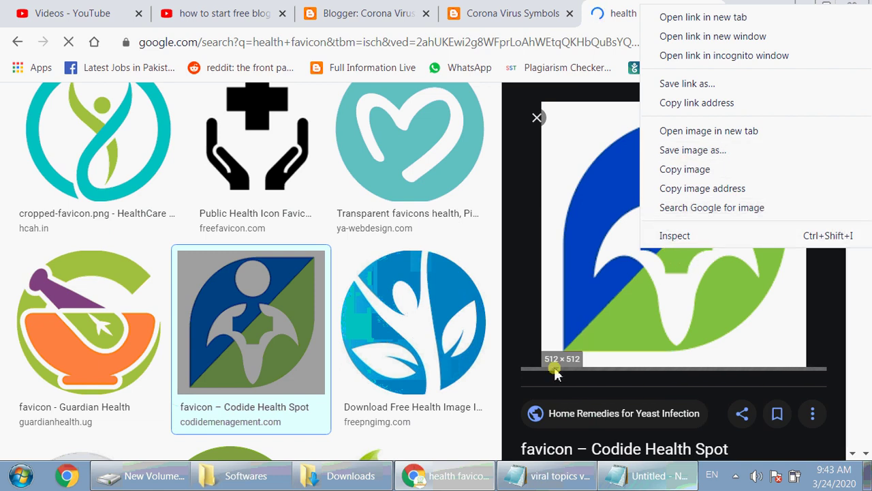
left_click(685, 150)
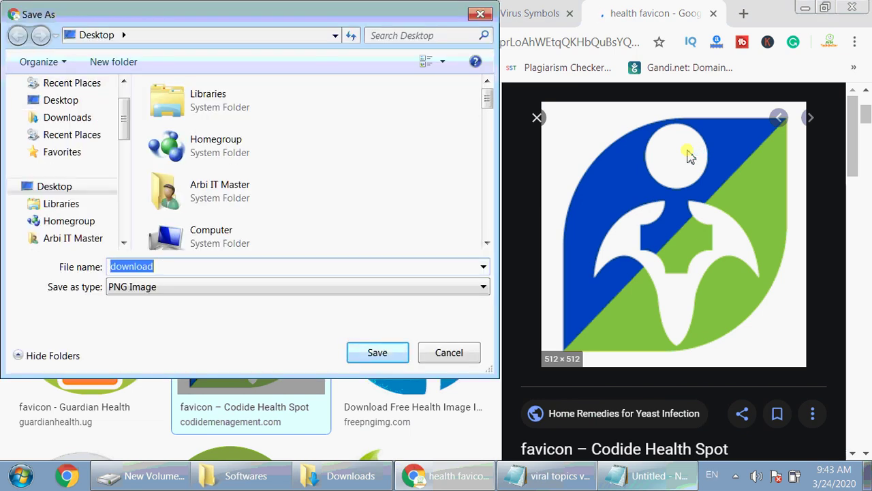
type("coro")
type("na")
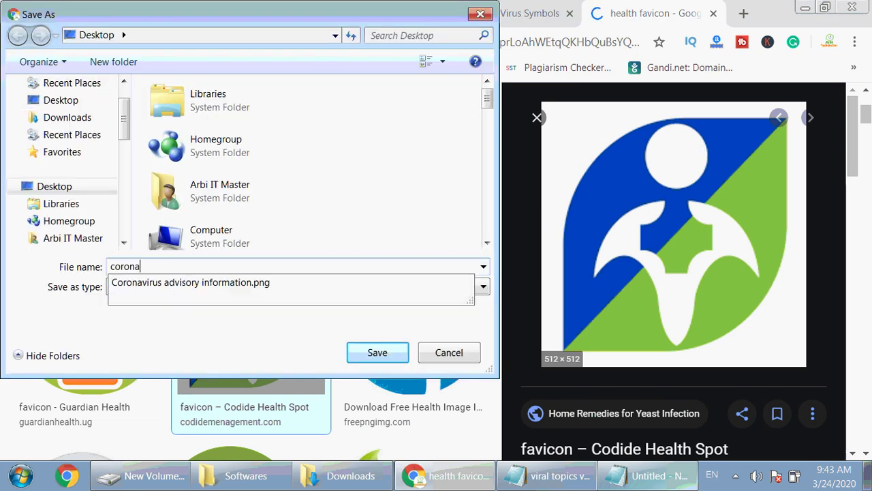
key("Return")
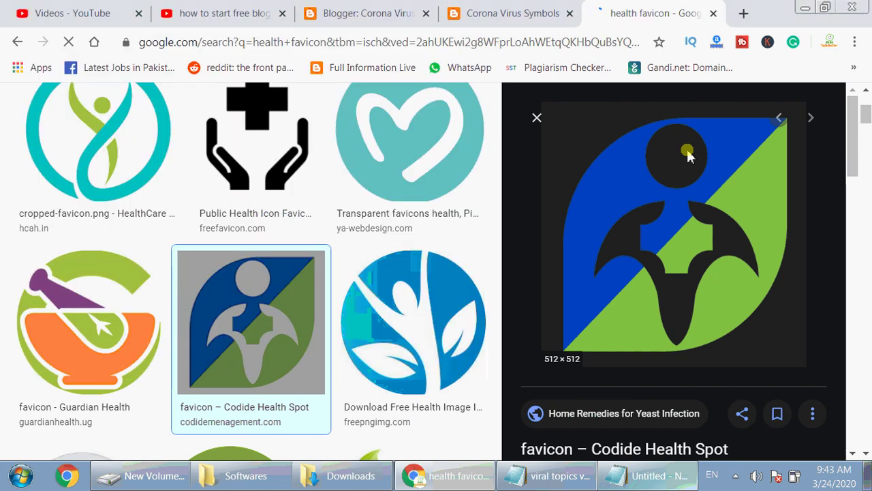
Open the Favicon gadget's settings in the Blogger layout and choose the corona PNG image from the Desktop as the upload file
left_click(508, 8)
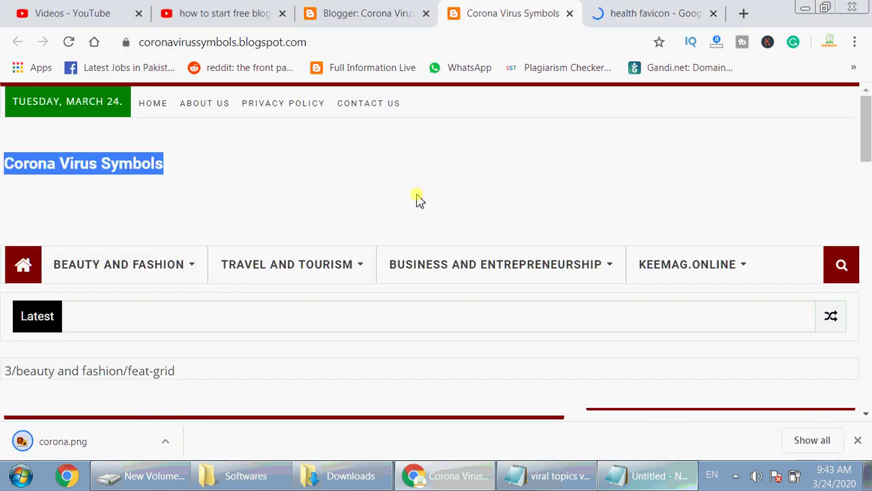
left_click(394, 12)
left_click(374, 321)
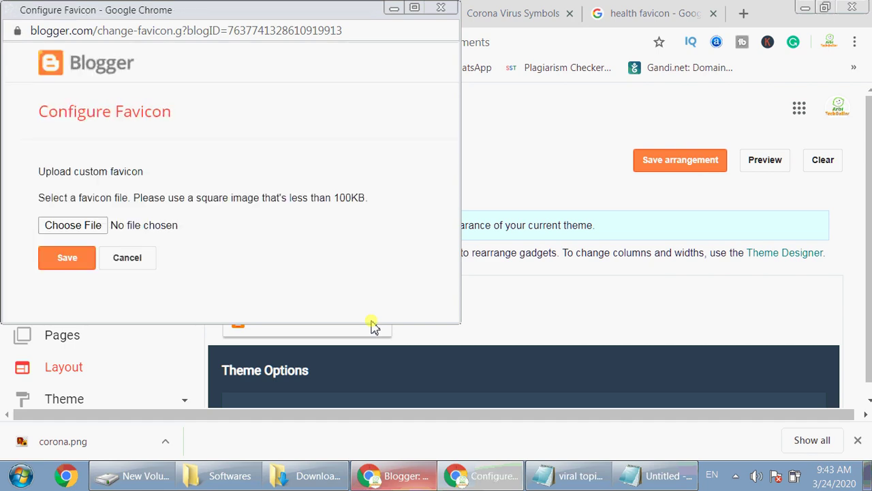
left_click(86, 228)
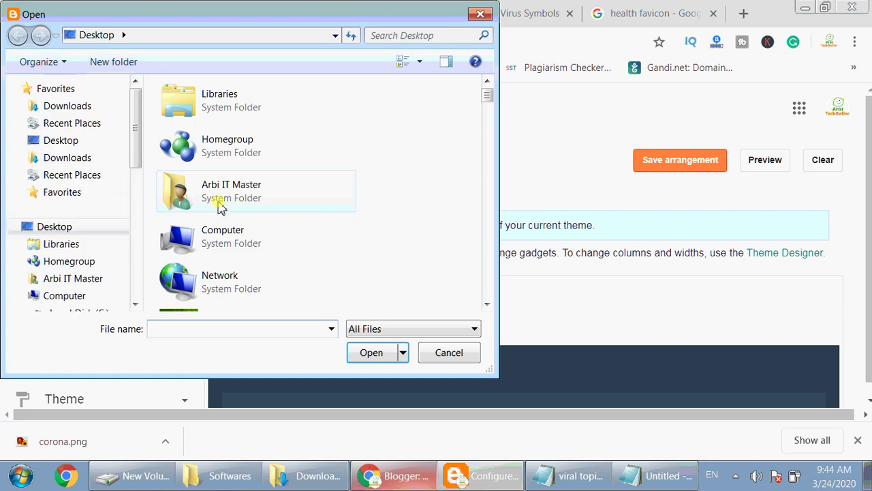
key("Down")
key("c")
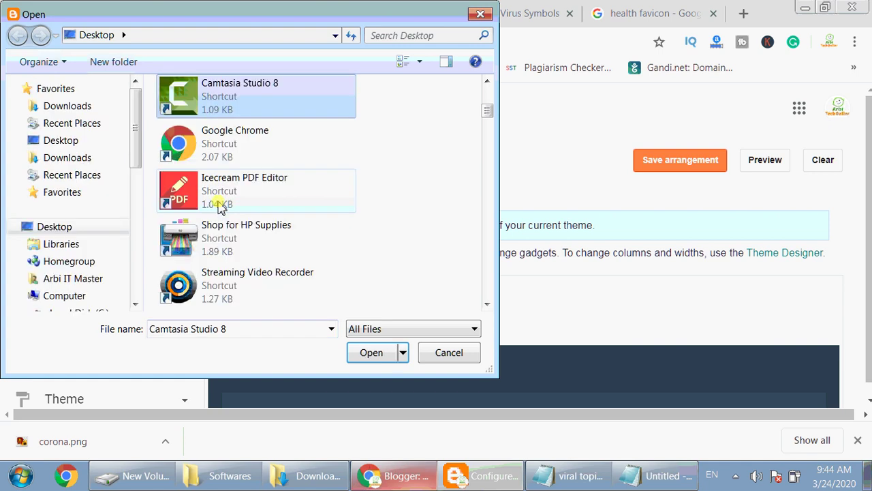
key("c")
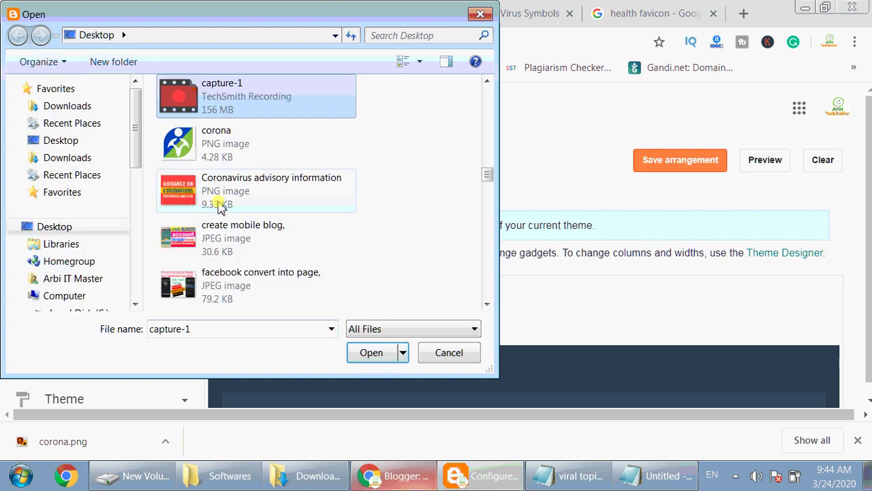
double_click(223, 152)
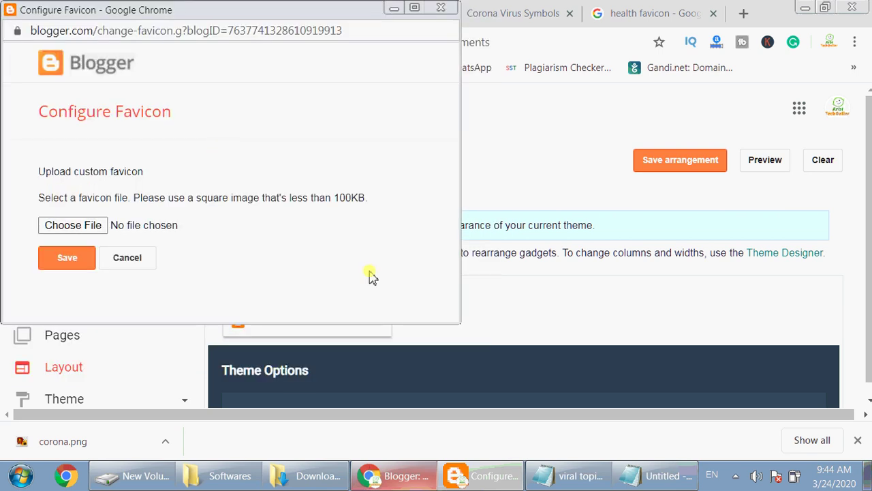
Save the custom favicon, close its configuration window and save the layout arrangement
left_click(65, 263)
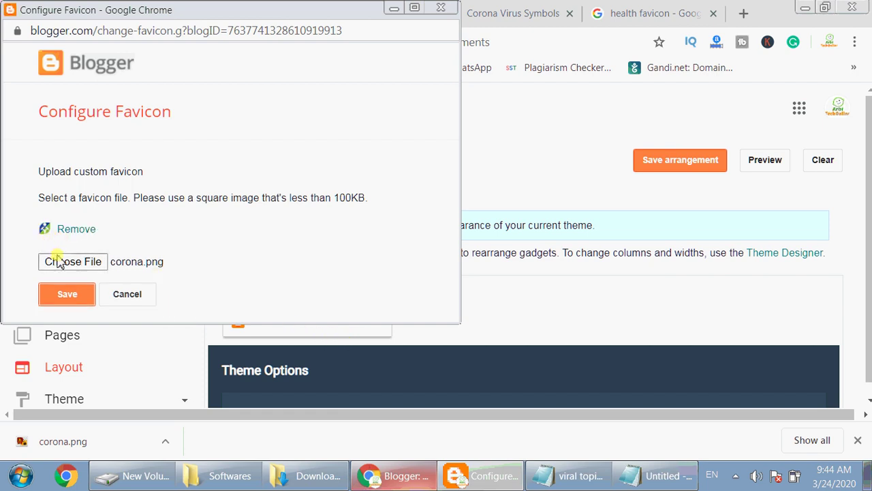
left_click(72, 293)
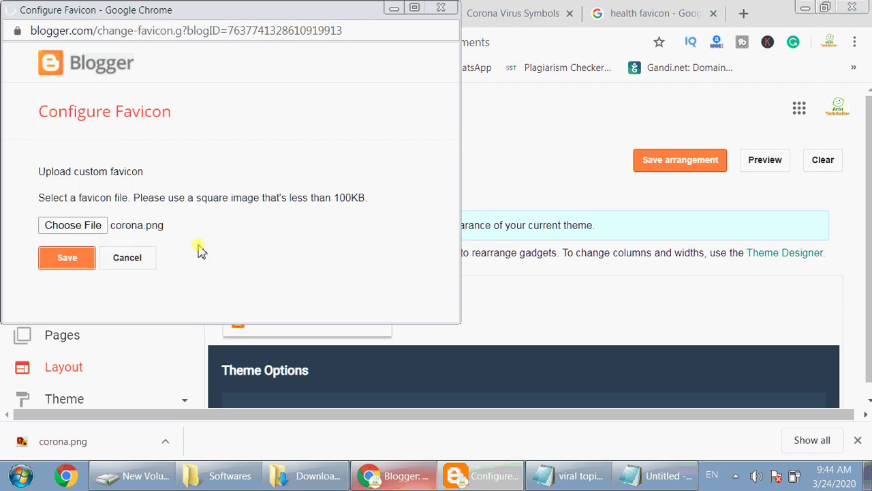
left_click(442, 11)
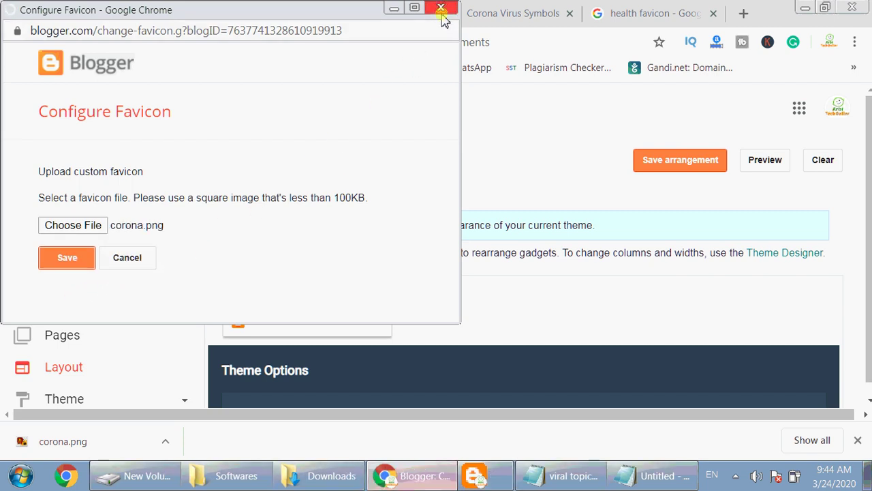
left_click(656, 166)
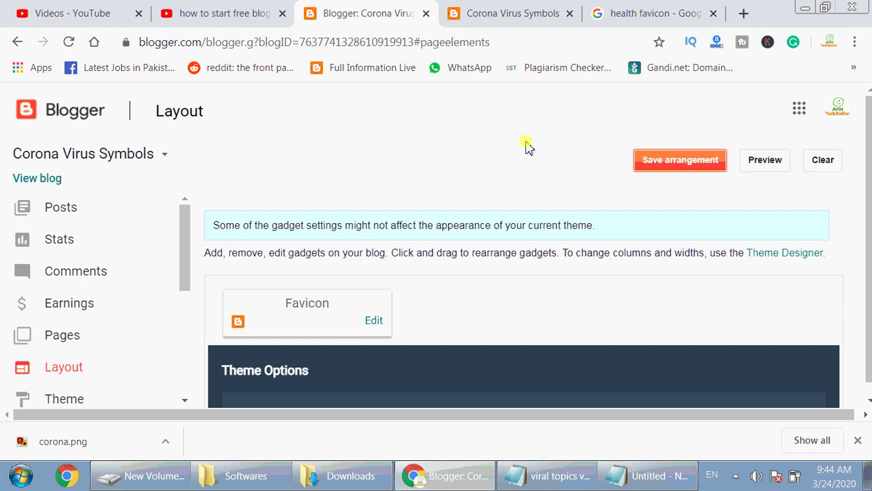
Reload the live blog to check its favicon, then return to the Blogger layout
left_click(511, 9)
left_click(71, 41)
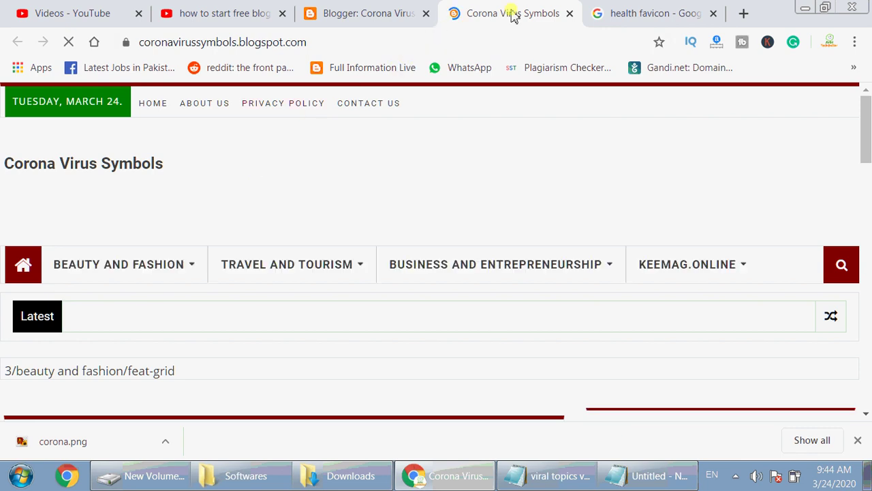
left_click(363, 8)
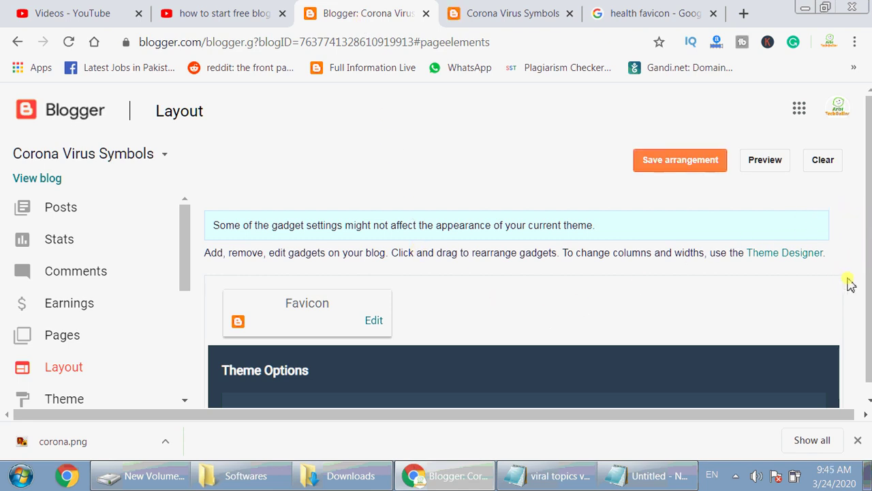
Compare the layout's navigation gadgets with the live blog and open the Main Menu gadget's link list for editing
scroll(848, 282, "down", 2)
scroll(849, 282, "down", 3)
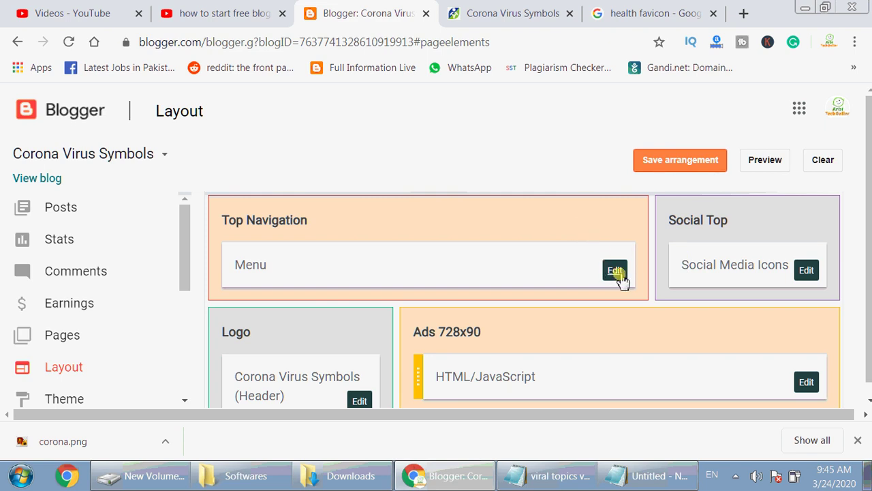
left_click(498, 9)
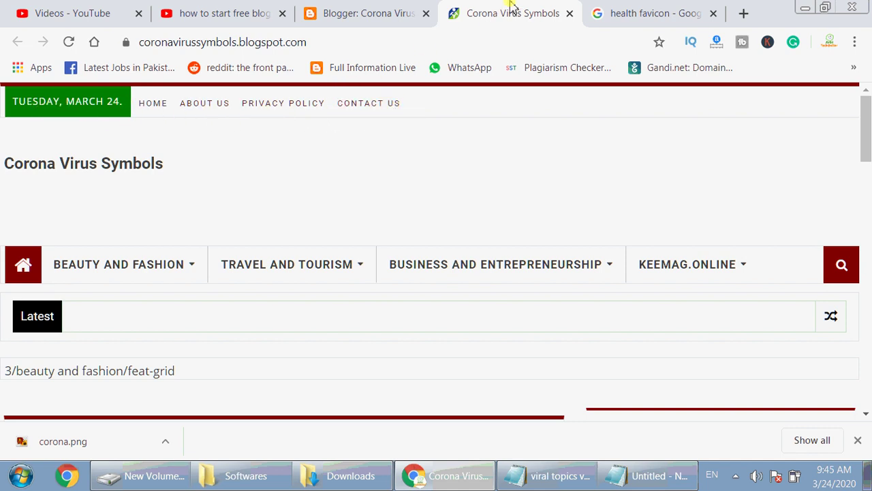
left_click(369, 6)
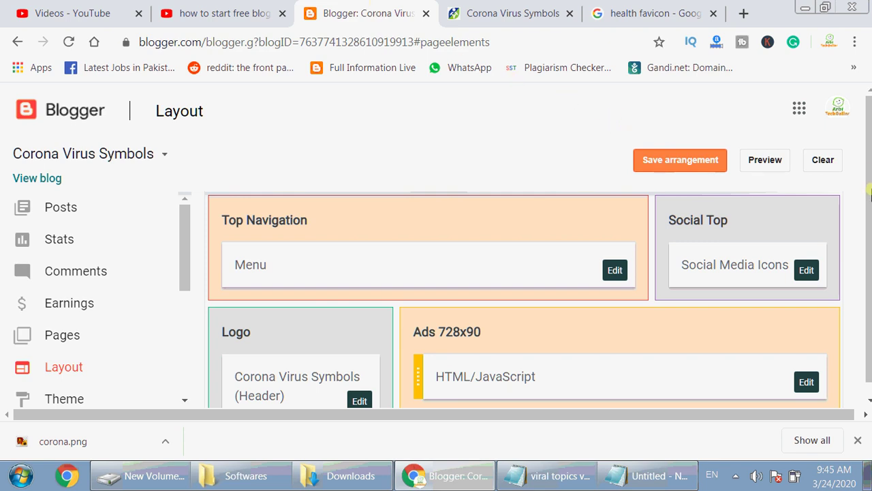
scroll(857, 240, "down", 2)
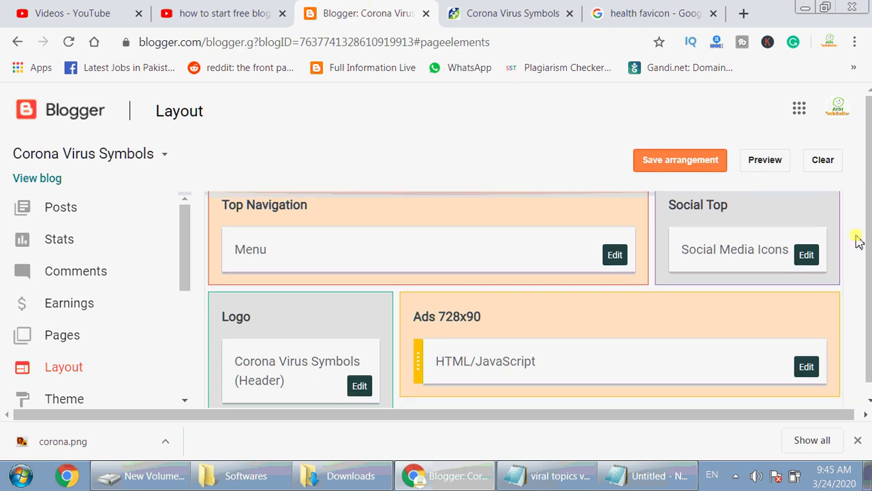
scroll(857, 240, "down", 3)
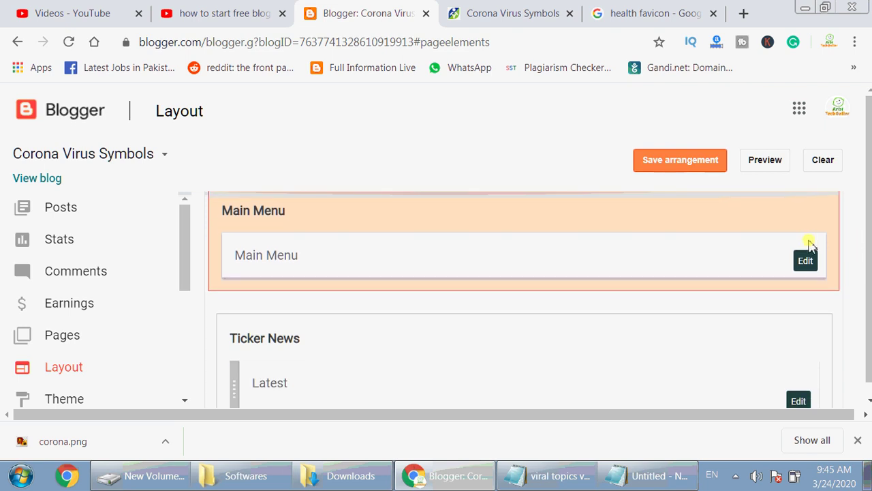
left_click(805, 262)
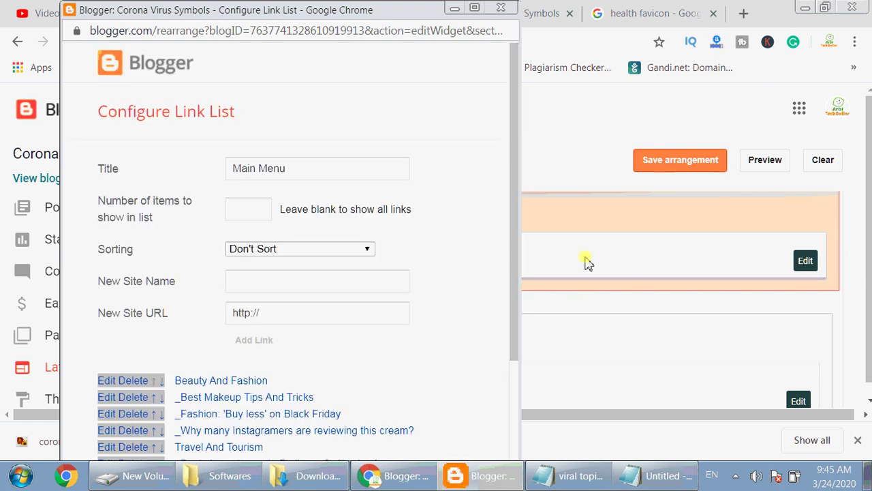
left_click(514, 267)
left_click_drag(514, 267, 347, 343)
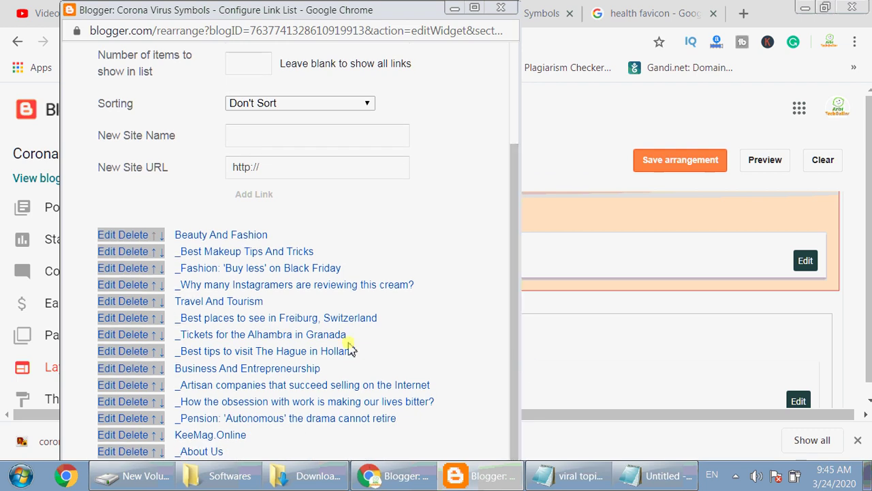
Rename the Beauty And Fashion menu link to "About Corona Virus" and save the link and the layout arrangement
left_click(104, 238)
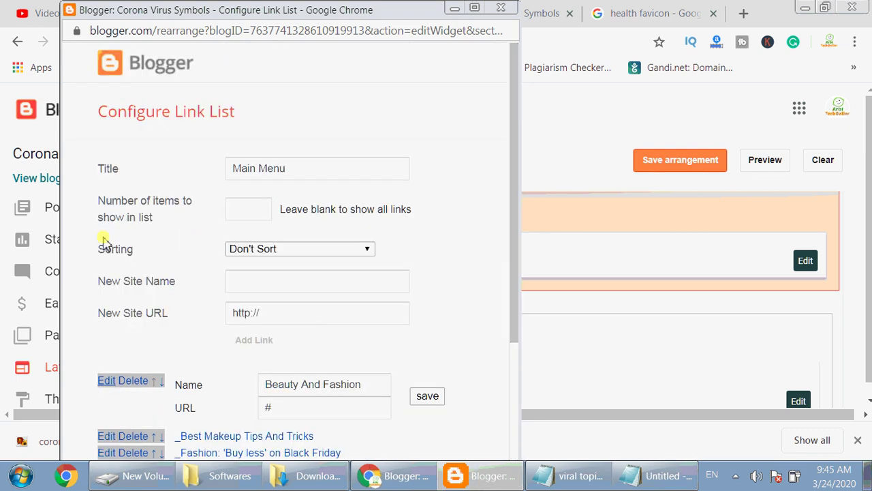
left_click_drag(363, 386, 197, 389)
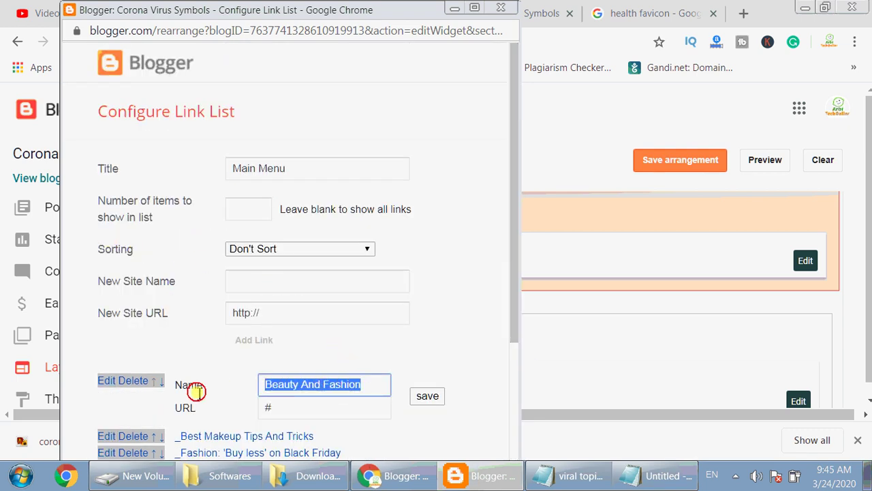
type("Ab")
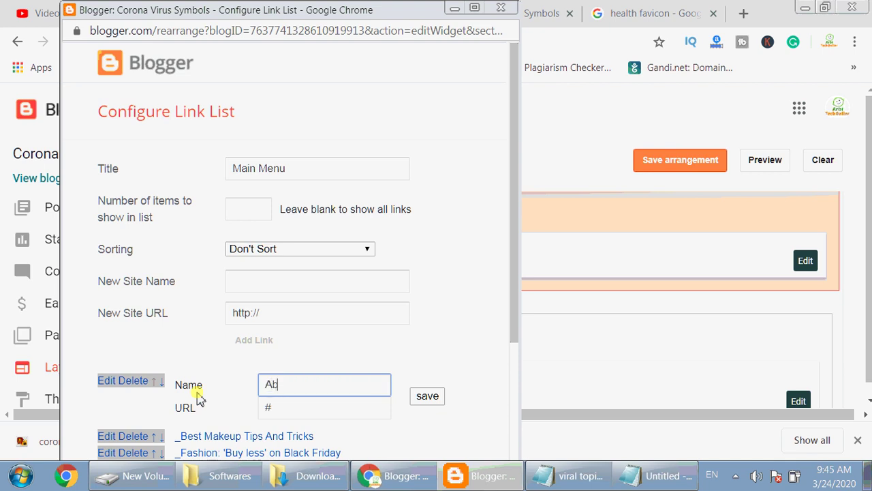
type("out Corona")
type(" Vo")
type("iru")
type("s")
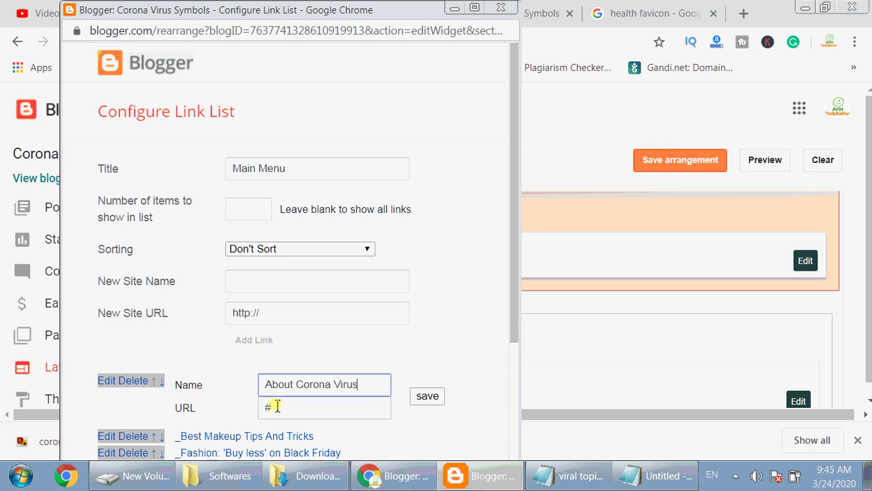
left_click(429, 396)
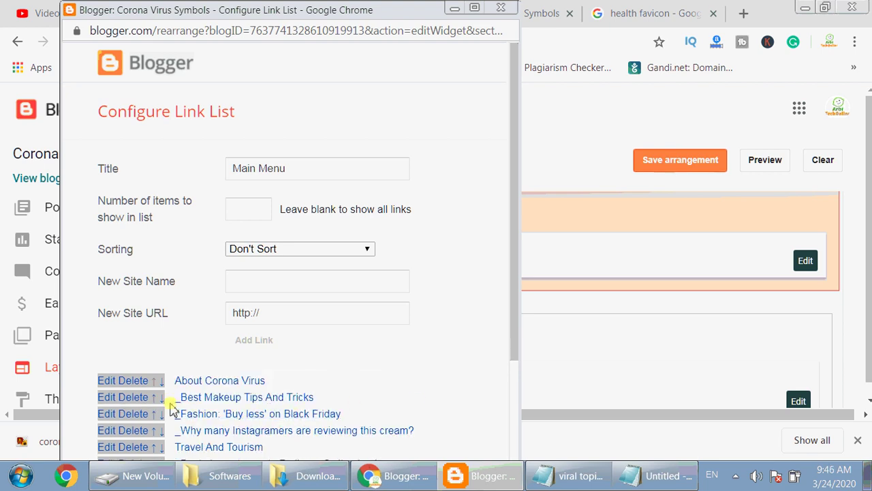
left_click_drag(516, 271, 522, 436)
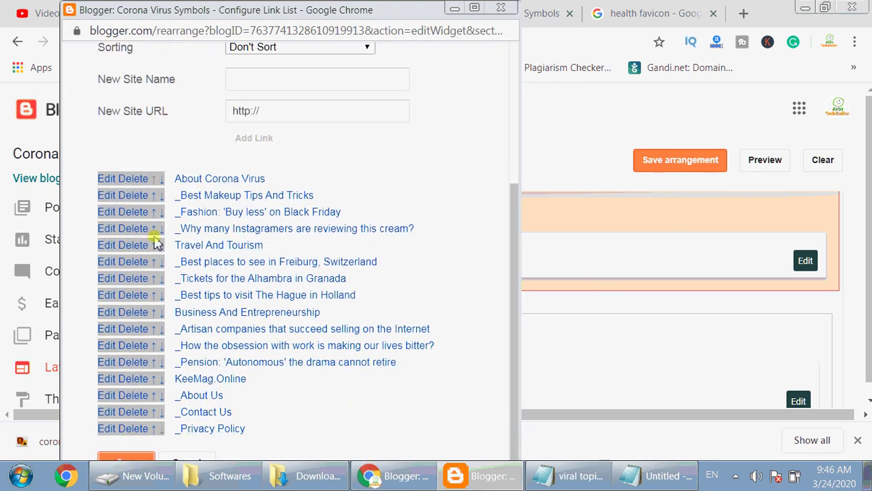
left_click(675, 164)
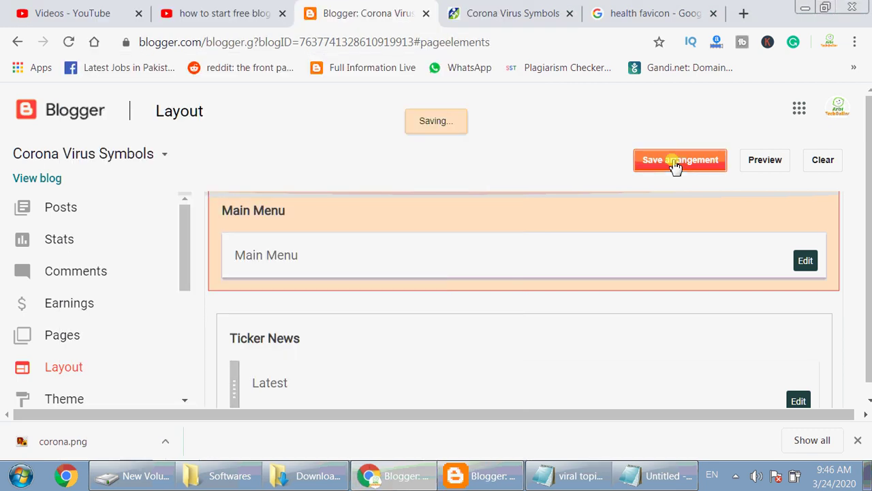
Reload the live blog and check the first main menu entry against the Main Menu gadget in the layout
left_click(503, 8)
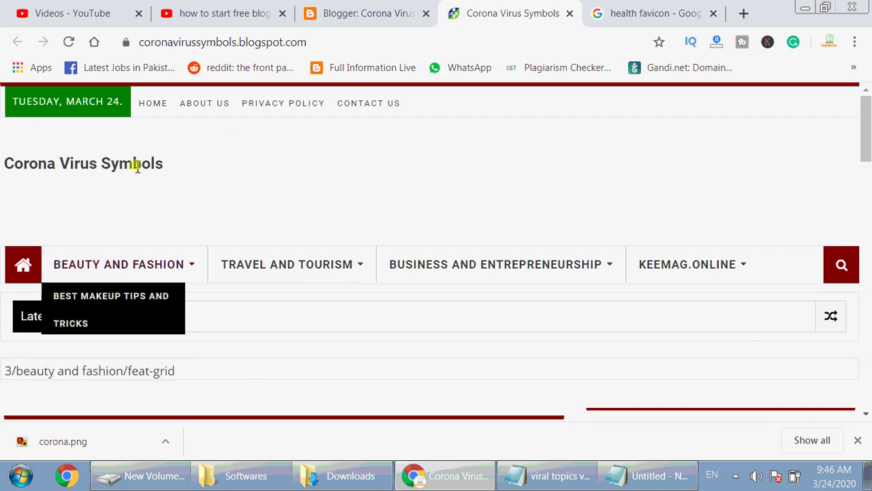
left_click(69, 43)
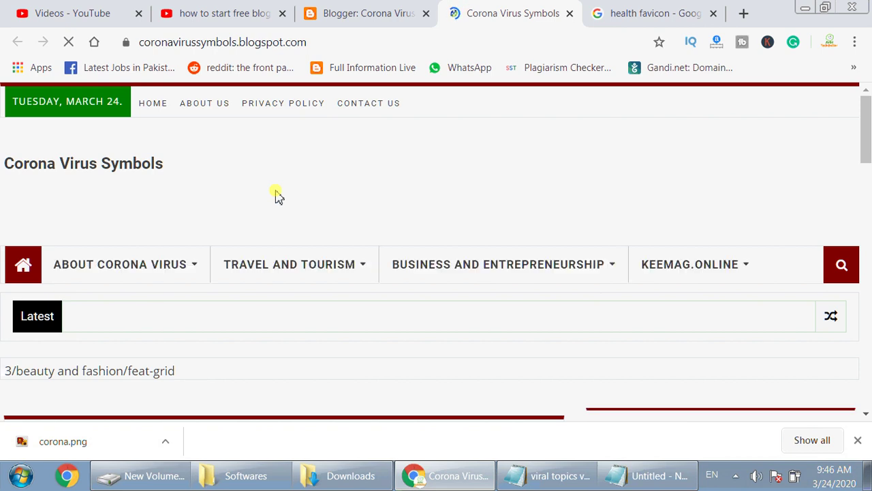
mouse_move(121, 271)
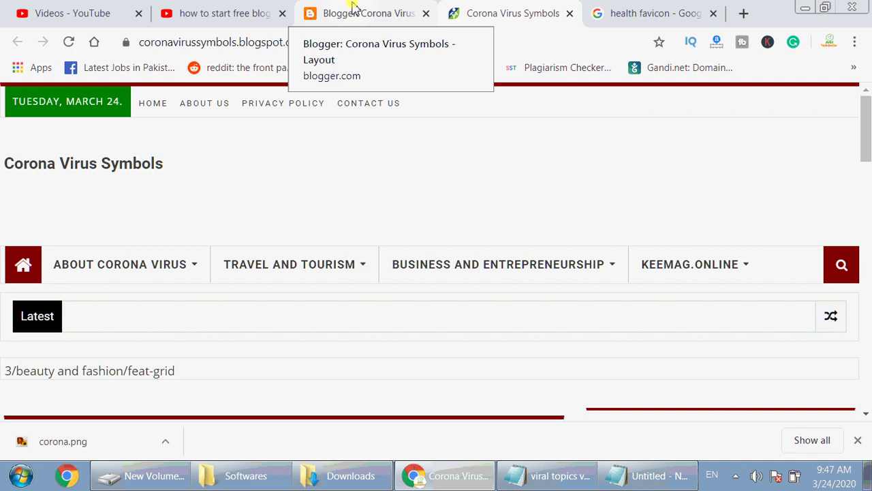
left_click(355, 8)
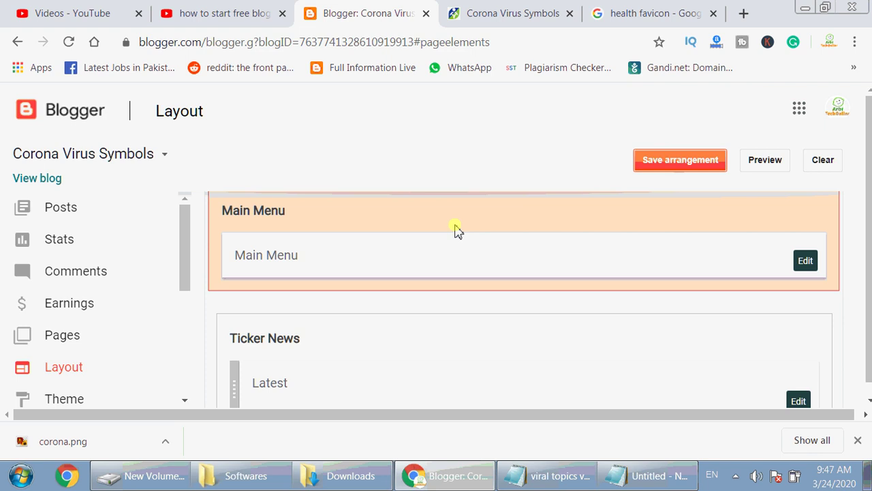
left_click(470, 11)
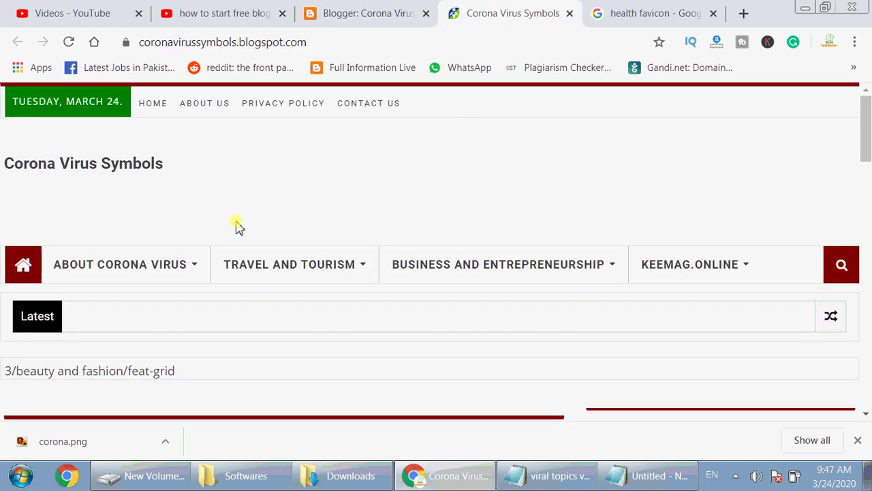
mouse_move(134, 271)
left_click(736, 477)
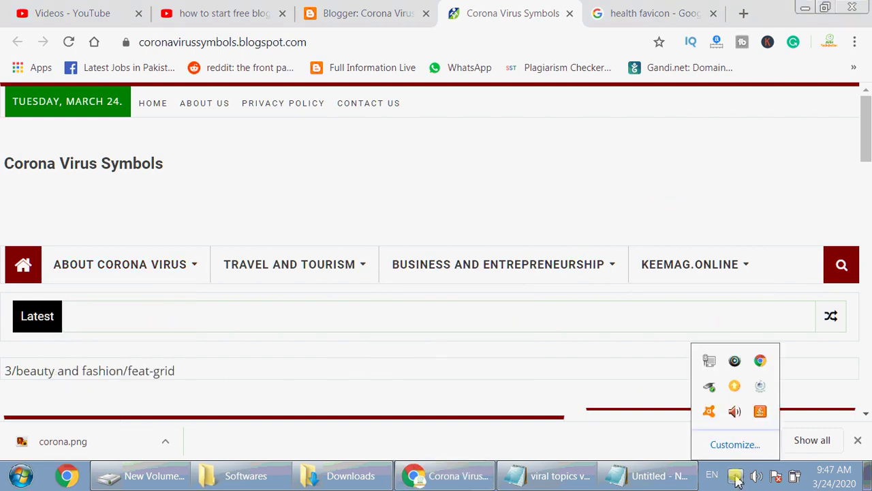